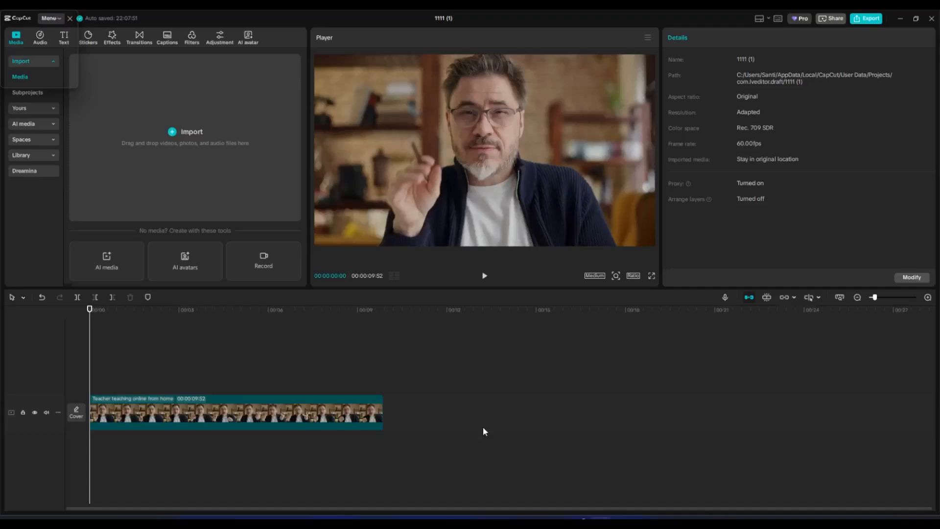
# Step: Copy the teacher video clip and paste the duplicate onto a new track directly above the original, starting at 00:00:00:00
pyautogui.click(210, 401)
pyautogui.rightClick(213, 401)
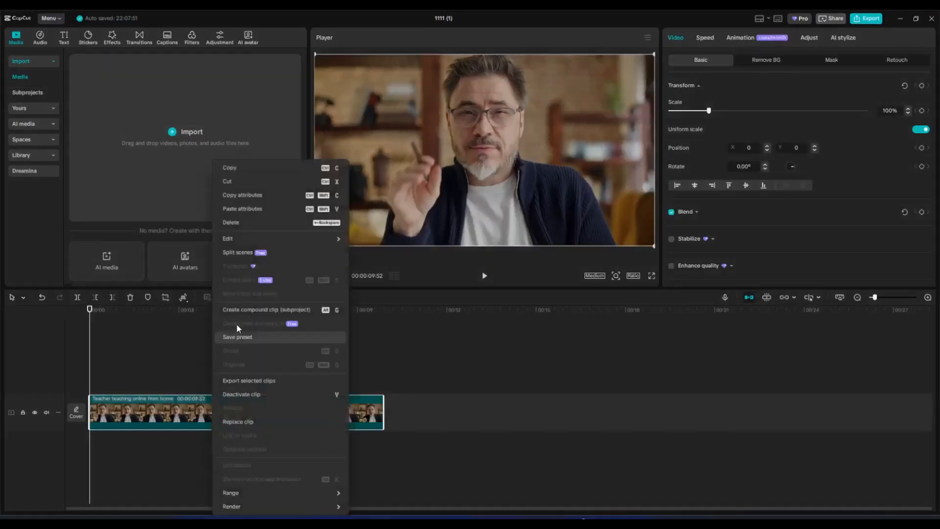
pyautogui.click(238, 168)
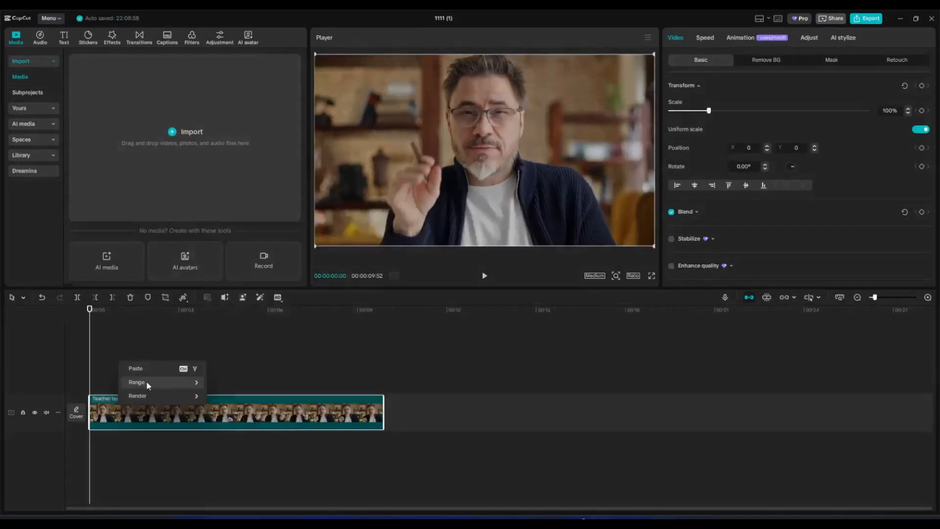
pyautogui.rightClick(118, 359)
pyautogui.moveTo(148, 385)
pyautogui.click(139, 369)
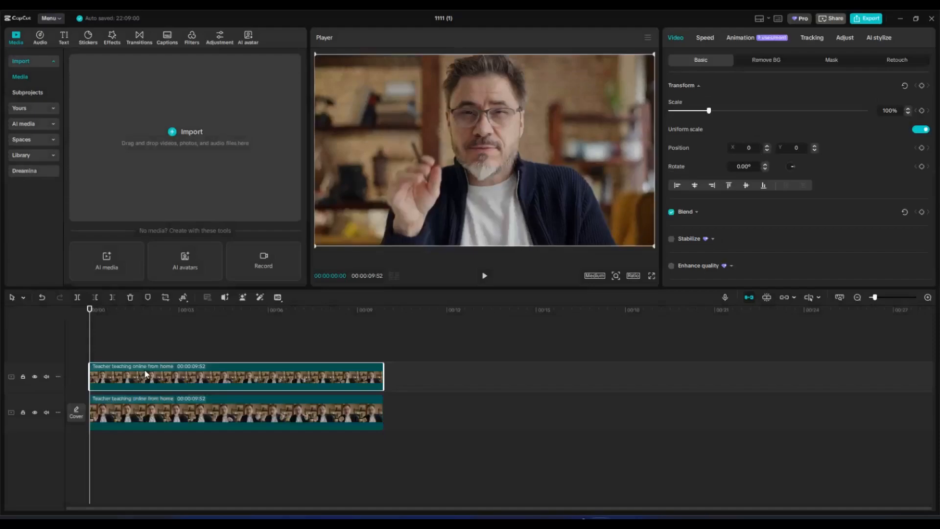
# Step: Add the library's Solid color Black texture background on a track above both teacher clips and extend it to their end
pyautogui.click(44, 156)
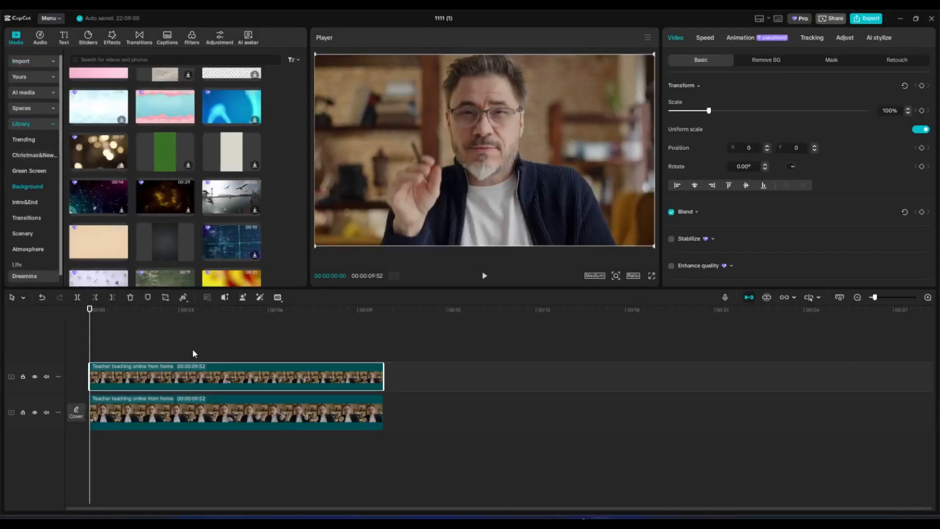
pyautogui.moveTo(166, 223)
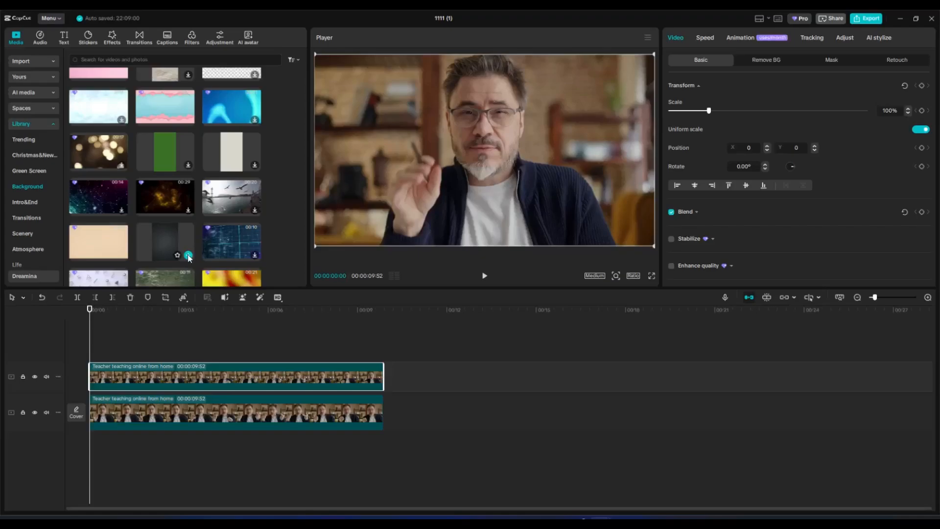
pyautogui.click(189, 258)
pyautogui.moveTo(181, 419); pyautogui.dragTo(172, 357)
pyautogui.moveTo(239, 360); pyautogui.dragTo(382, 361)
# Step: Rotate the black texture background to 90° and enlarge it to about 177% so it fills the frame
pyautogui.click(202, 297)
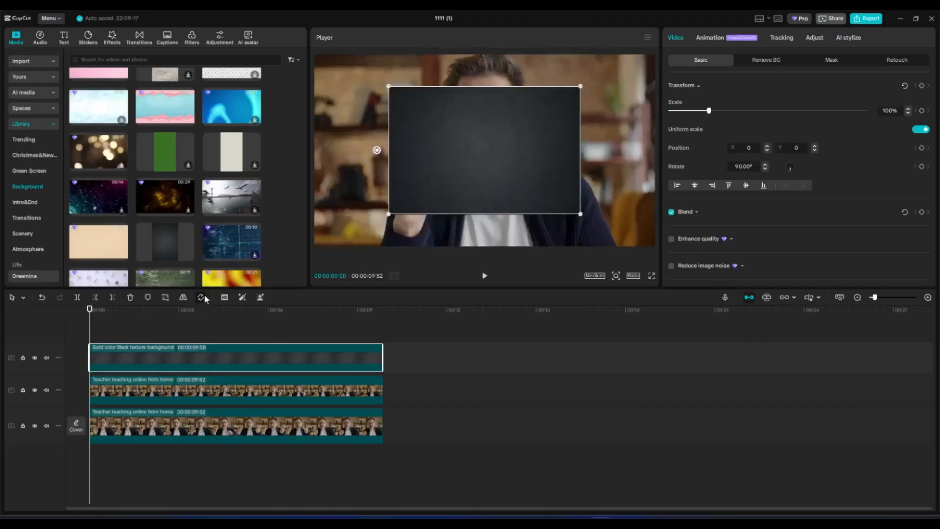
pyautogui.moveTo(580, 214); pyautogui.dragTo(672, 316)
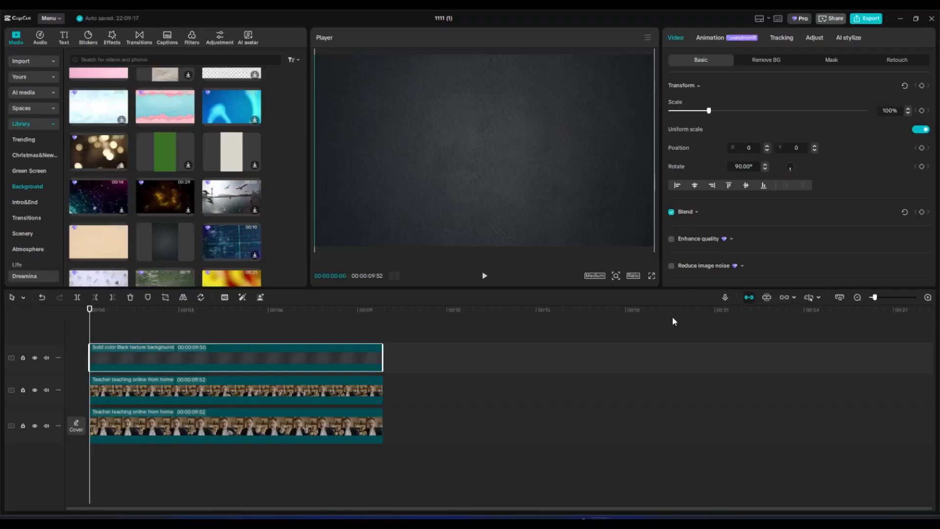
# Step: Set the black texture background's layer order to 1
pyautogui.scroll(-2, 837, 147)
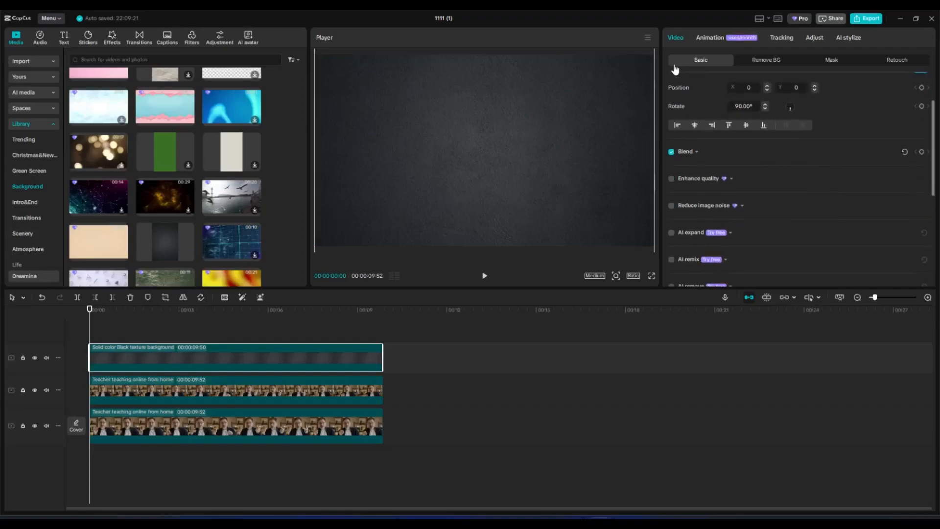
pyautogui.scroll(-5, 758, 190)
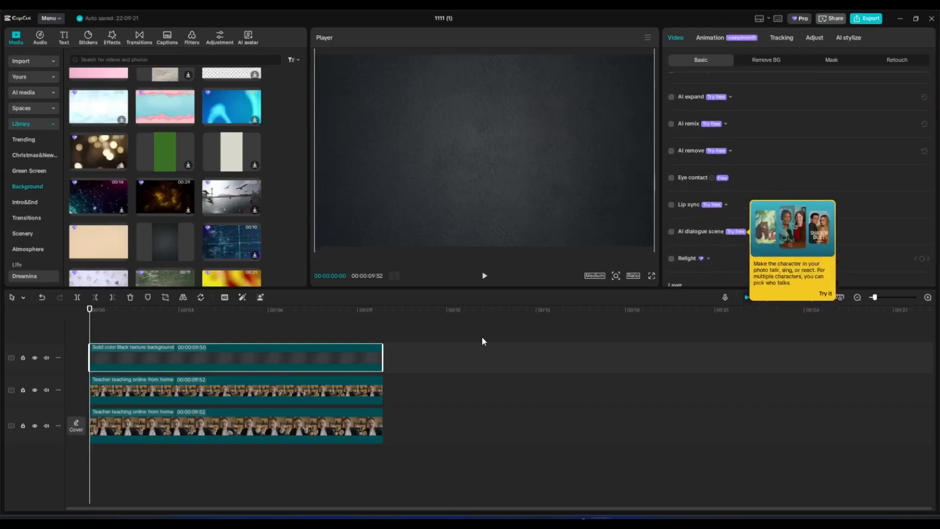
pyautogui.scroll(-2, 726, 206)
pyautogui.click(685, 250)
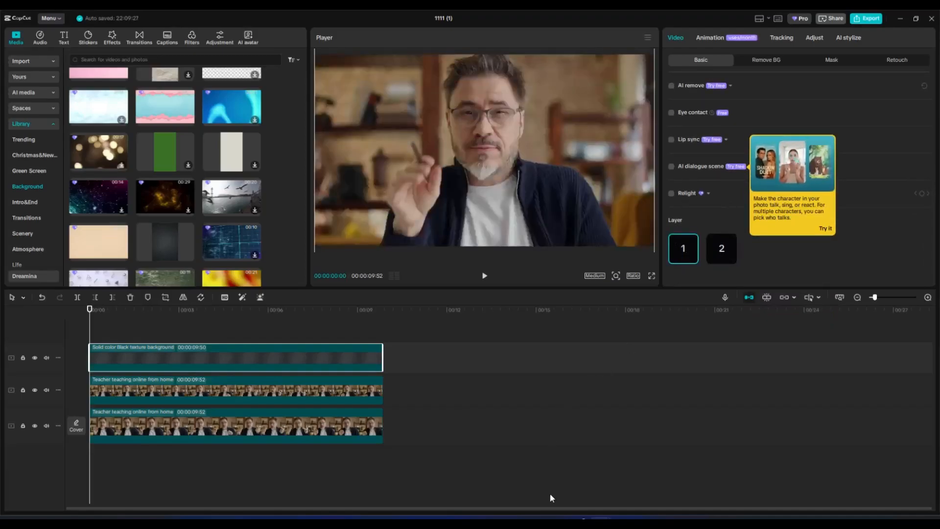
# Step: Enable automatic background removal on the duplicate teacher clip in the middle track
pyautogui.click(178, 386)
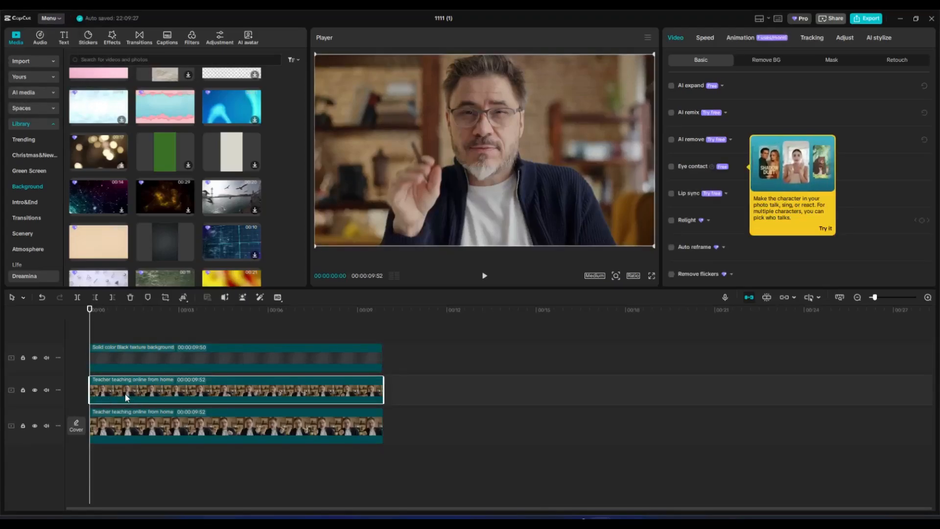
pyautogui.scroll(-3, 753, 90)
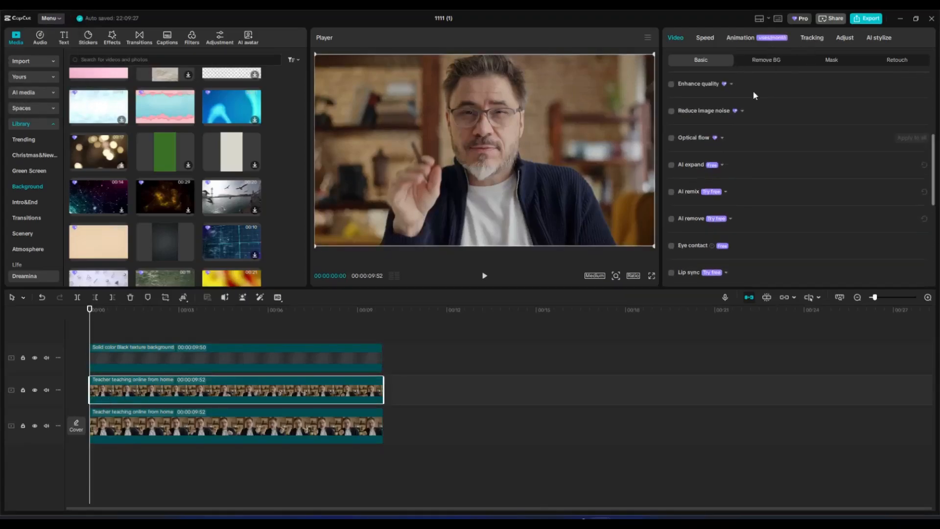
pyautogui.click(768, 60)
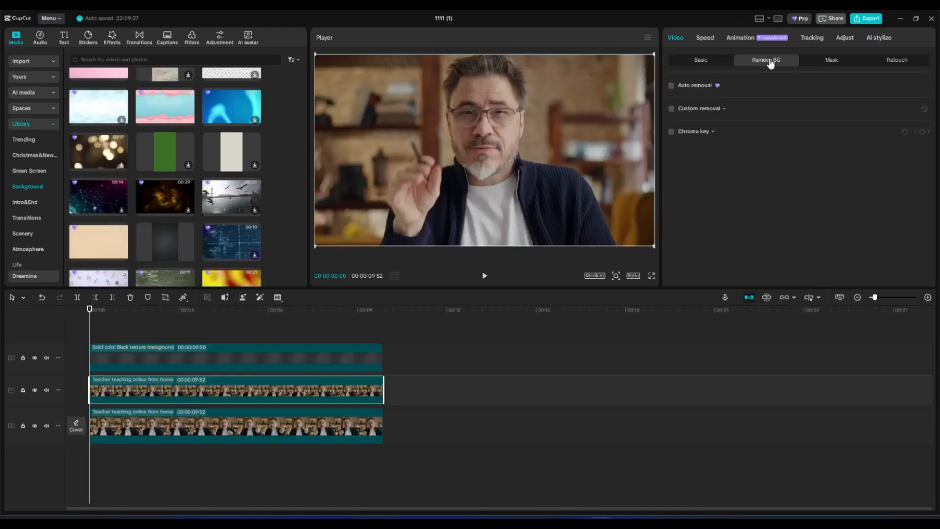
pyautogui.click(670, 86)
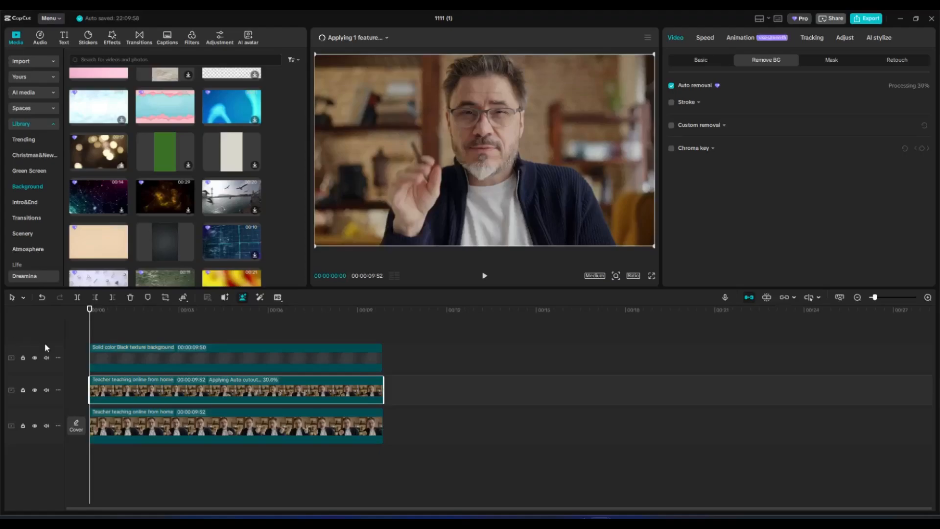
# Step: At 00:00:00:52, add a Transform keyframe to the black background and move it up out of the frame, to about Y 2355
pyautogui.click(151, 353)
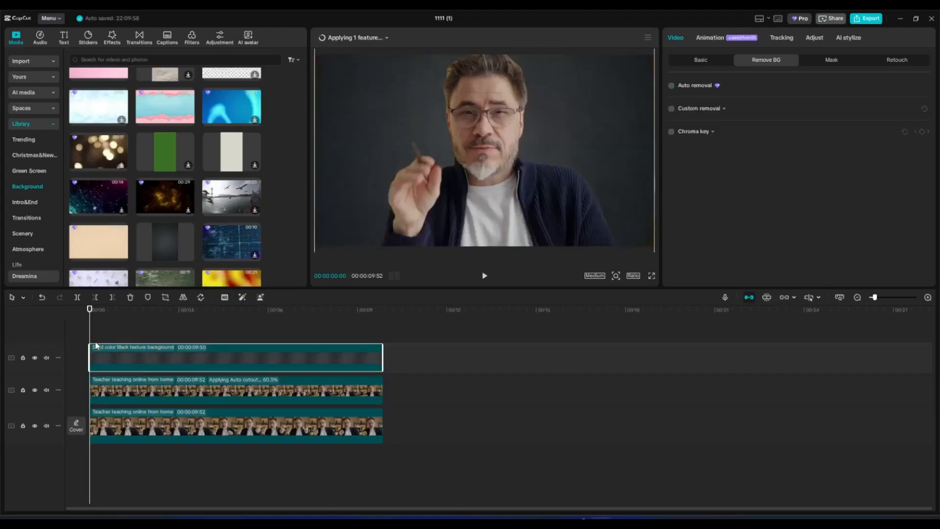
pyautogui.moveTo(90, 310); pyautogui.dragTo(115, 312)
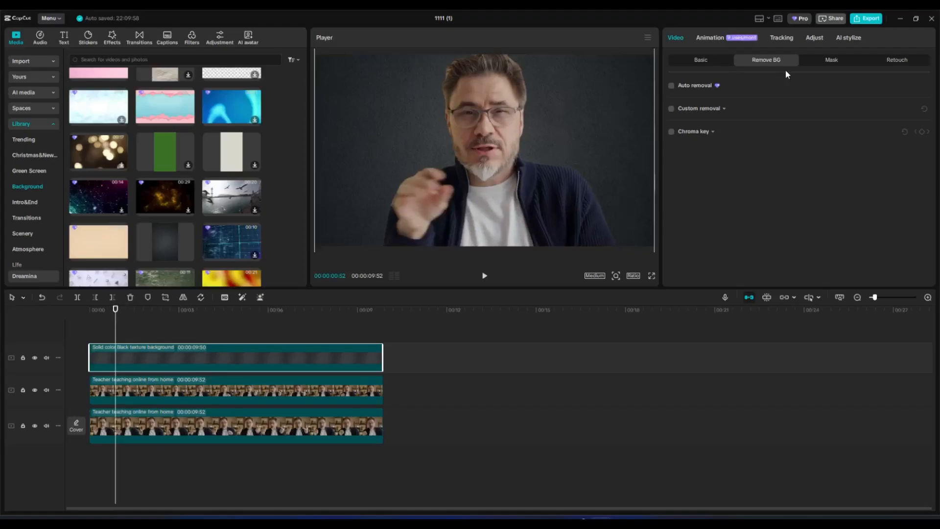
pyautogui.click(701, 60)
pyautogui.click(921, 85)
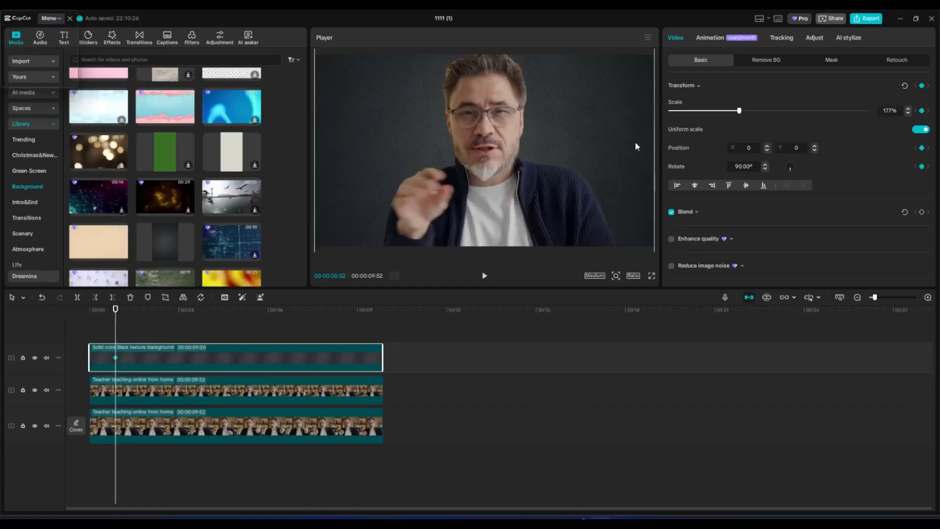
pyautogui.moveTo(614, 182); pyautogui.dragTo(623, 27)
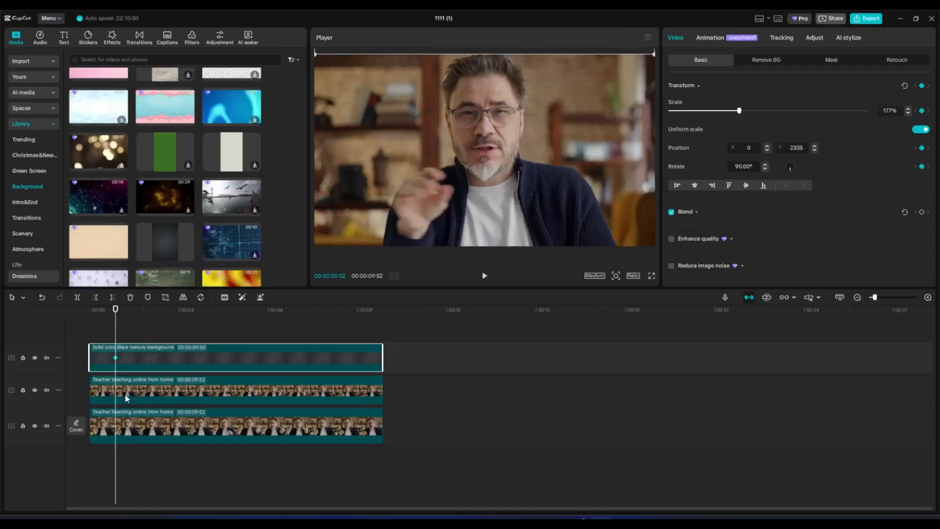
# Step: Add a Transform keyframe at 00:00:00:52 to both the duplicate and the original teacher clips
pyautogui.click(125, 395)
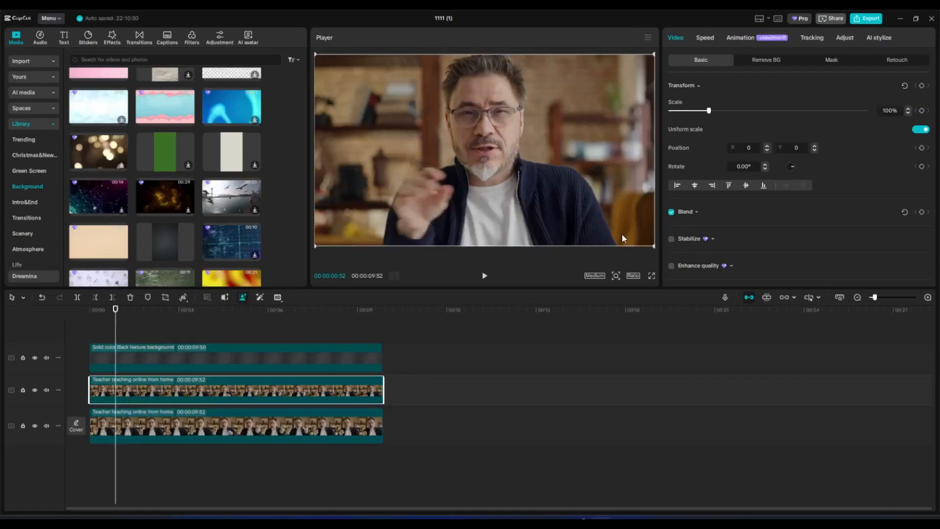
pyautogui.click(921, 86)
pyautogui.click(218, 427)
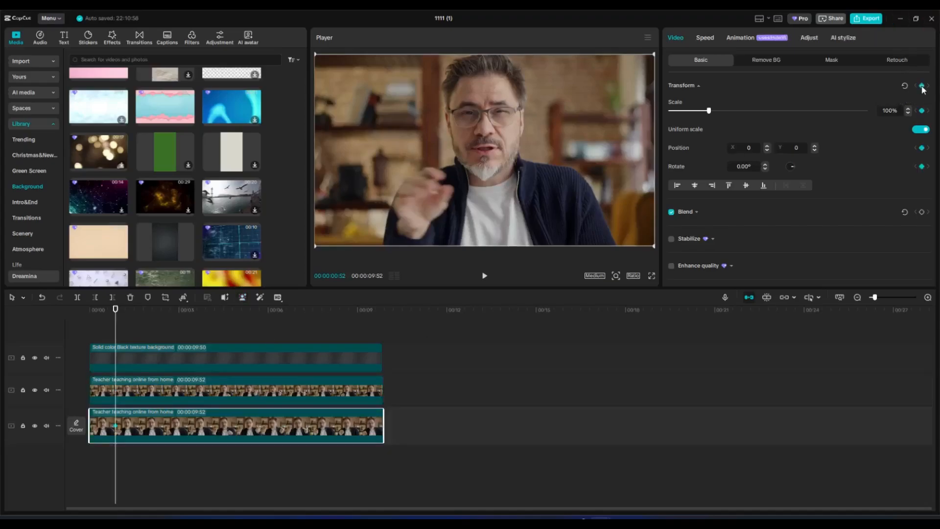
# Step: At 00:00:02:07, move the black background down to cover the frame, to about Y 134
pyautogui.click(166, 358)
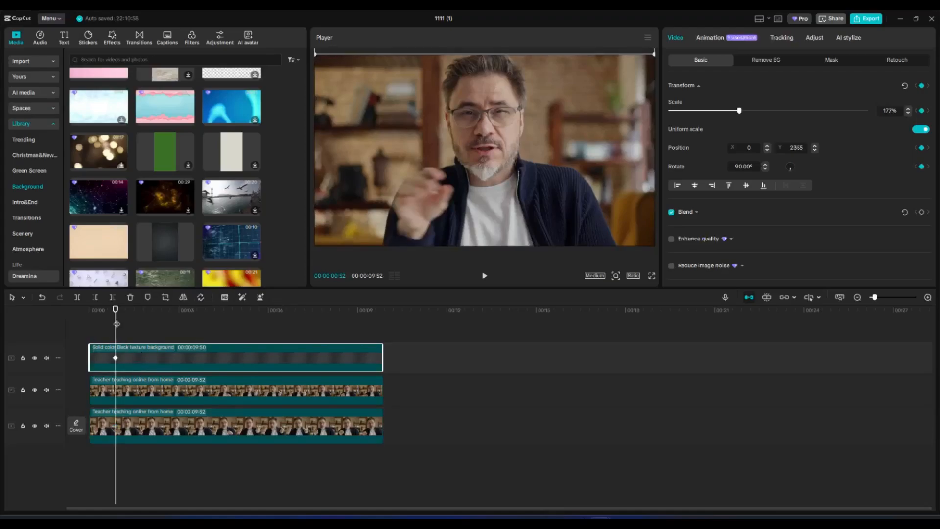
pyautogui.moveTo(117, 324); pyautogui.dragTo(152, 315)
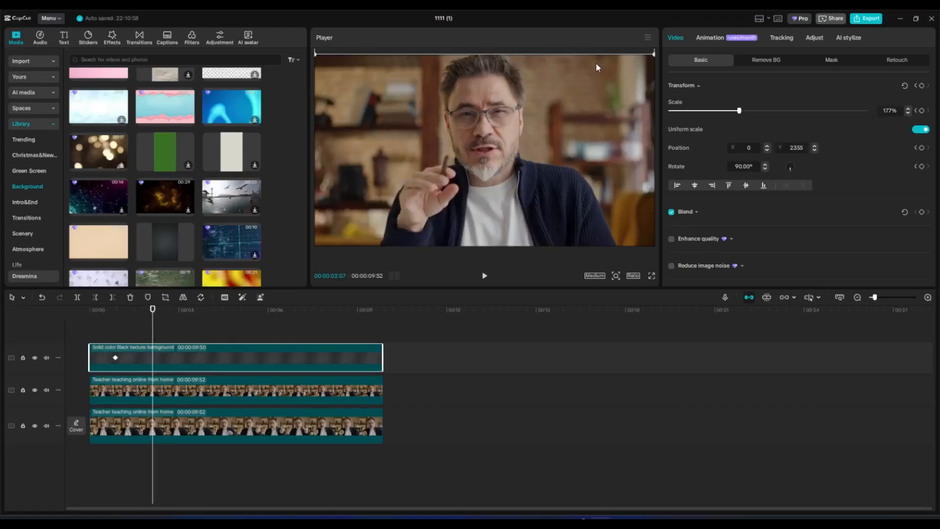
pyautogui.moveTo(598, 63); pyautogui.dragTo(598, 89)
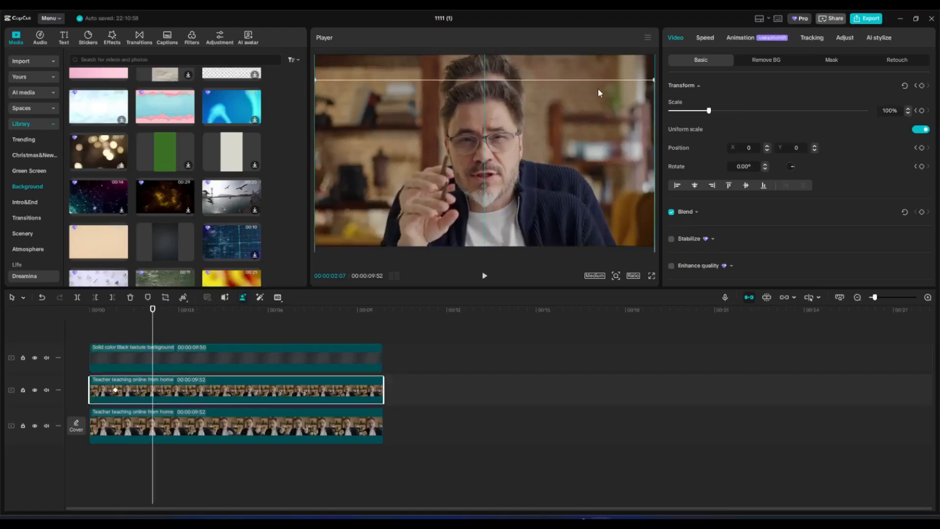
pyautogui.hotkey('ctrl', 'z')
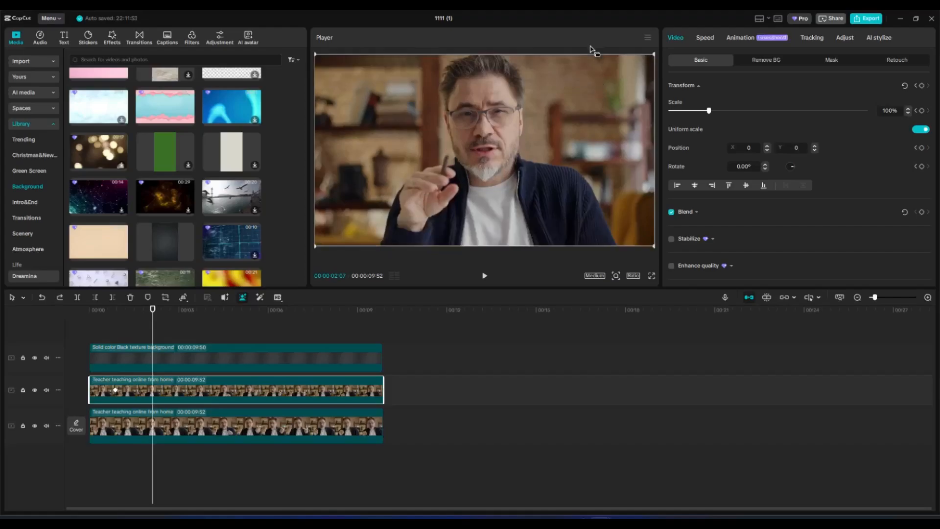
pyautogui.click(218, 359)
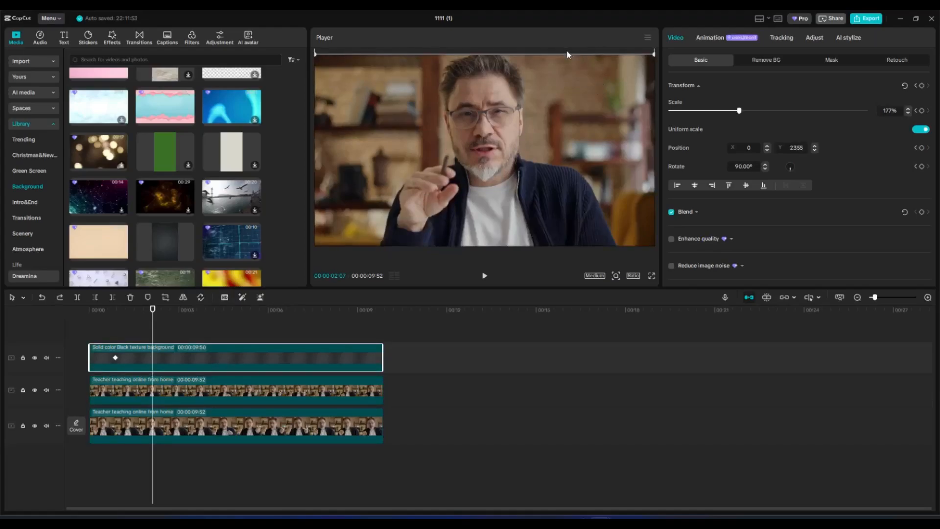
pyautogui.moveTo(565, 72); pyautogui.dragTo(612, 241)
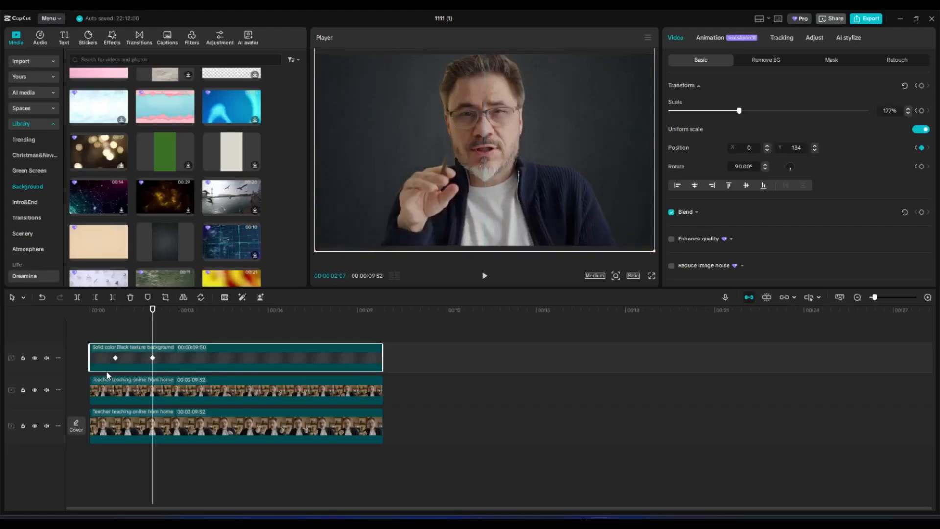
# Step: At 00:00:02:07, shift the duplicate teacher clip down to about Y -350 and the original to about Y -355
pyautogui.click(157, 391)
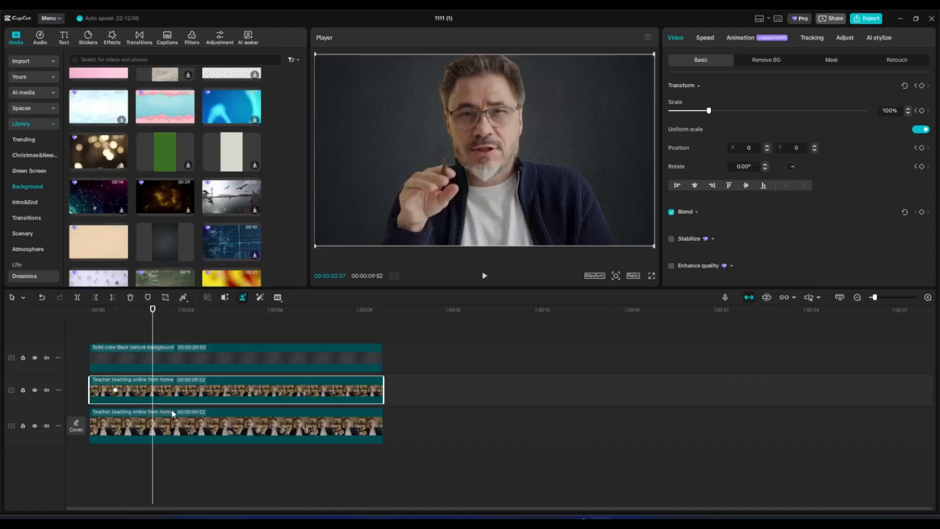
pyautogui.click(166, 360)
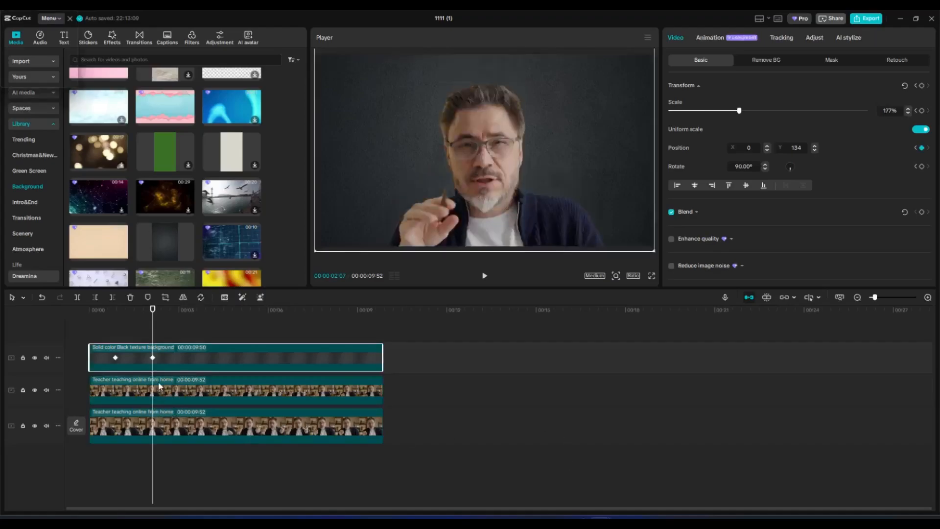
# Step: Play the timeline from the start to check the background's slide-down animation
pyautogui.moveTo(153, 310); pyautogui.dragTo(84, 318)
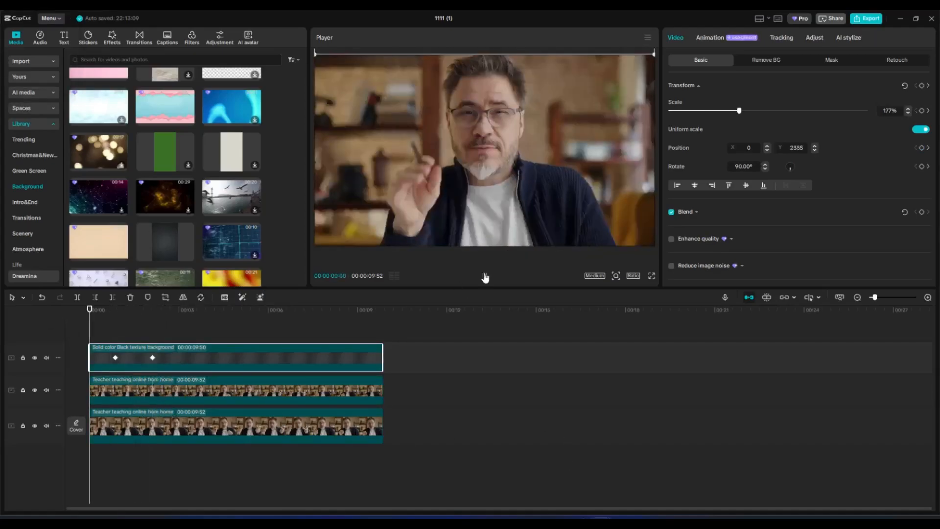
pyautogui.click(484, 276)
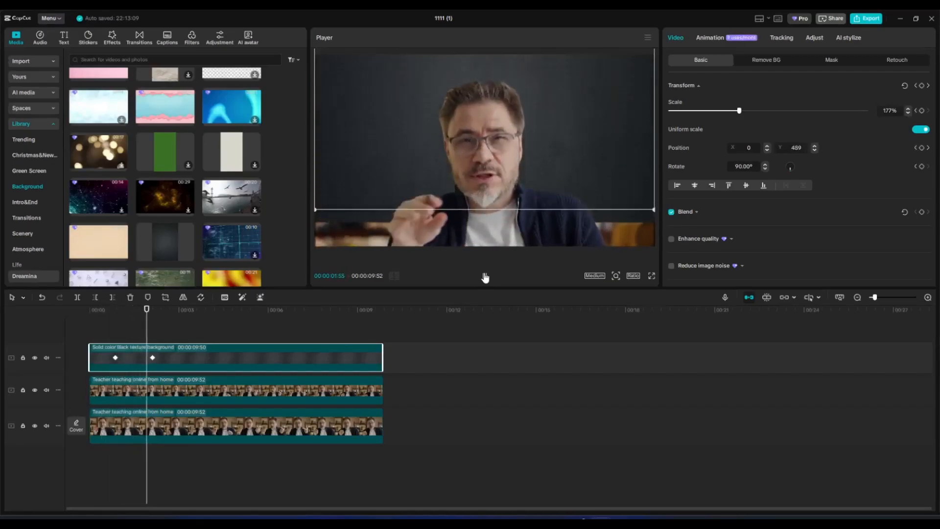
pyautogui.click(484, 276)
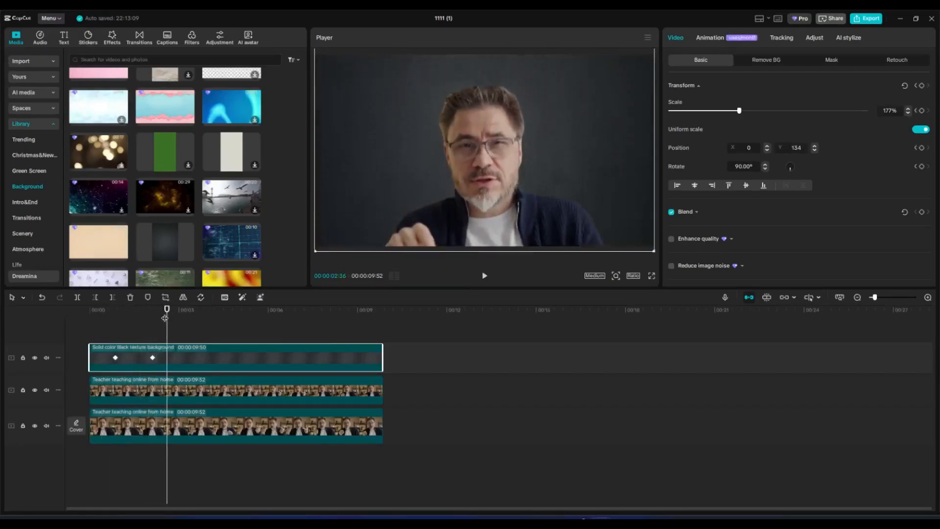
# Step: Add Transform keyframes at 00:00:06:08 to the black background and both teacher clips
pyautogui.moveTo(165, 318); pyautogui.dragTo(269, 336)
pyautogui.click(273, 315)
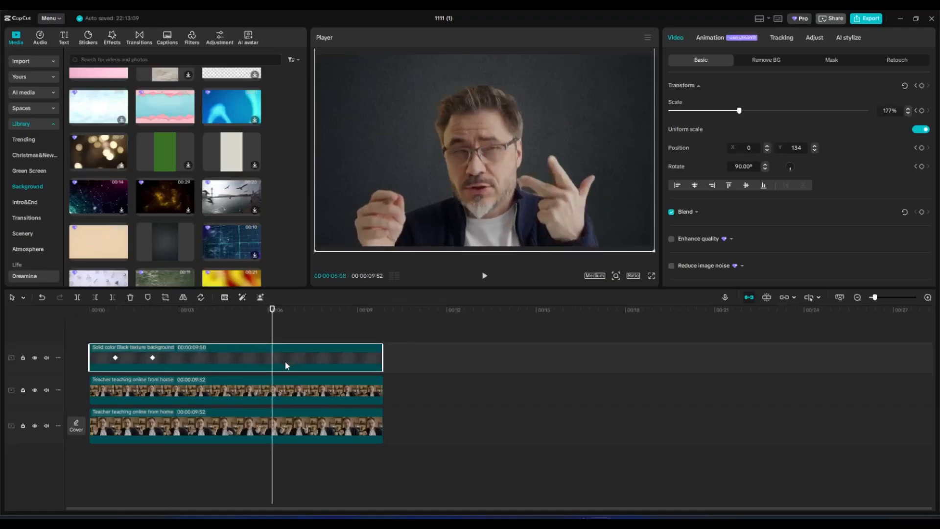
pyautogui.click(921, 86)
pyautogui.click(311, 397)
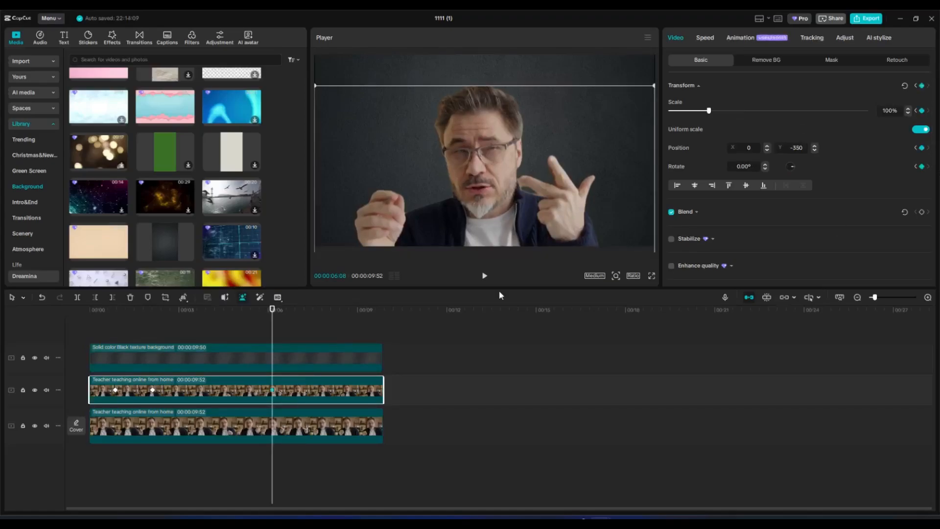
pyautogui.click(331, 440)
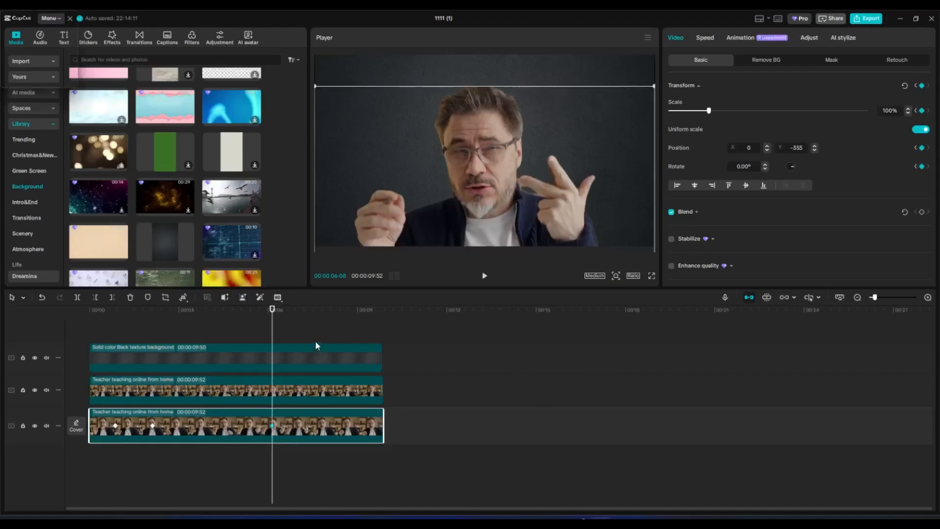
# Step: At 00:00:06:44, move the black background up out of the frame, to about Y 2355
pyautogui.moveTo(272, 310); pyautogui.dragTo(290, 313)
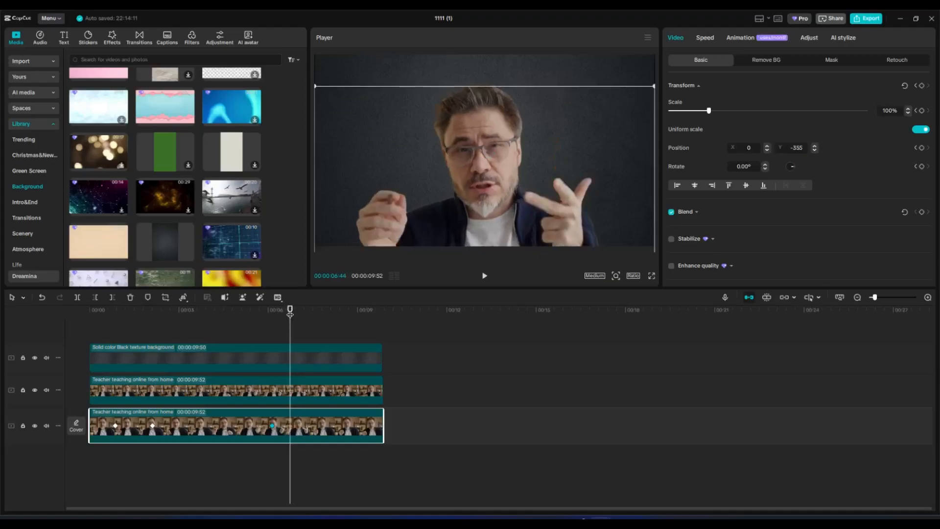
pyautogui.click(303, 368)
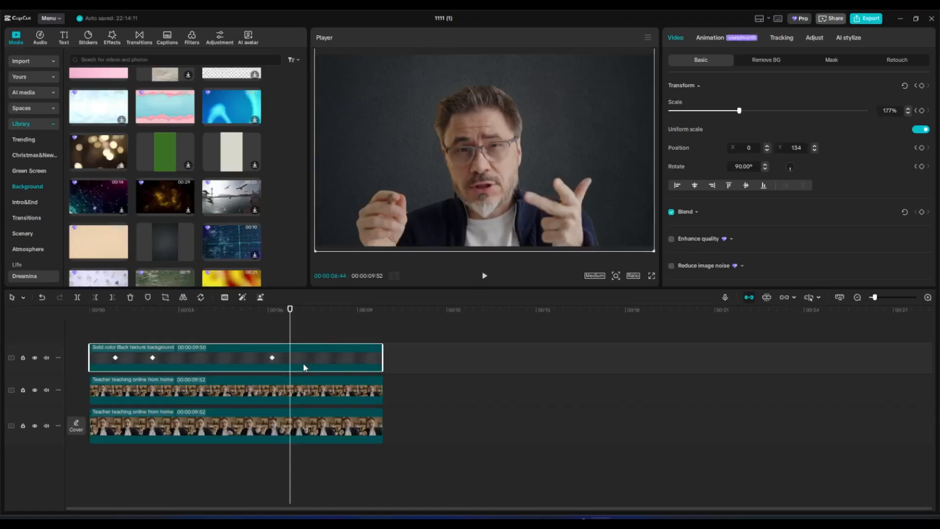
pyautogui.moveTo(580, 147); pyautogui.dragTo(597, 10)
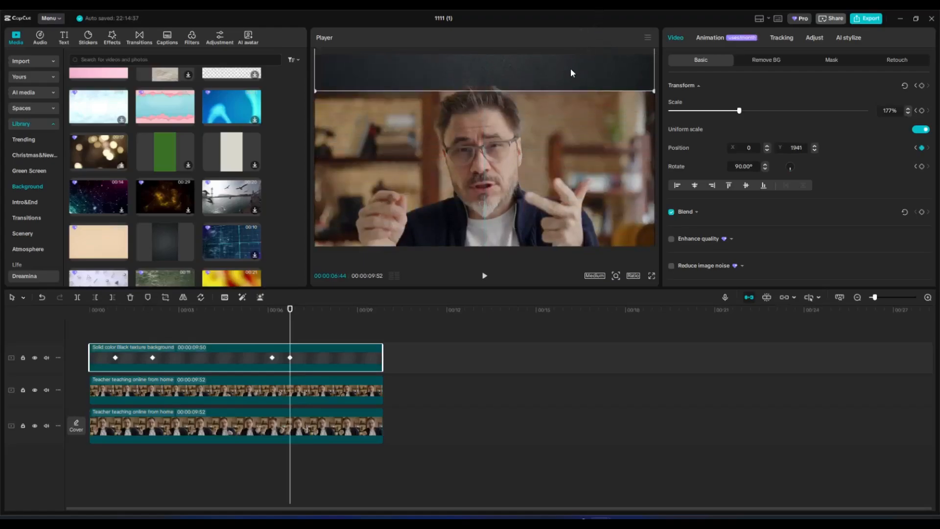
pyautogui.moveTo(571, 70); pyautogui.dragTo(570, 24)
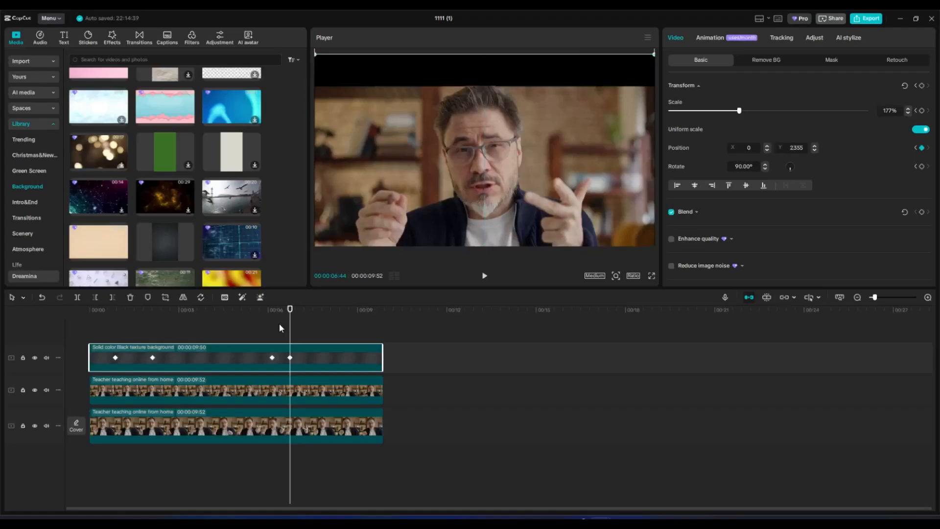
# Step: At 00:00:06:44, move the duplicate and the original teacher clips back up to Y 0
pyautogui.click(283, 380)
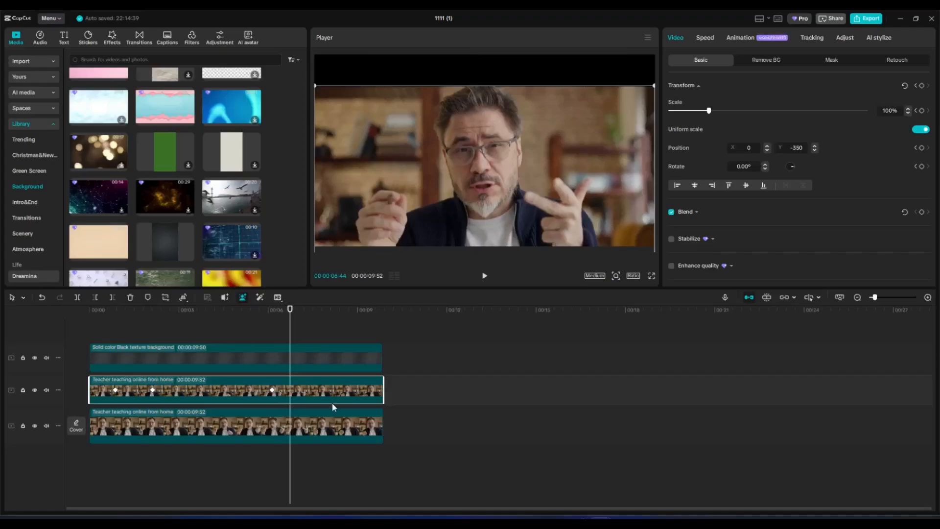
pyautogui.moveTo(500, 216); pyautogui.dragTo(499, 186)
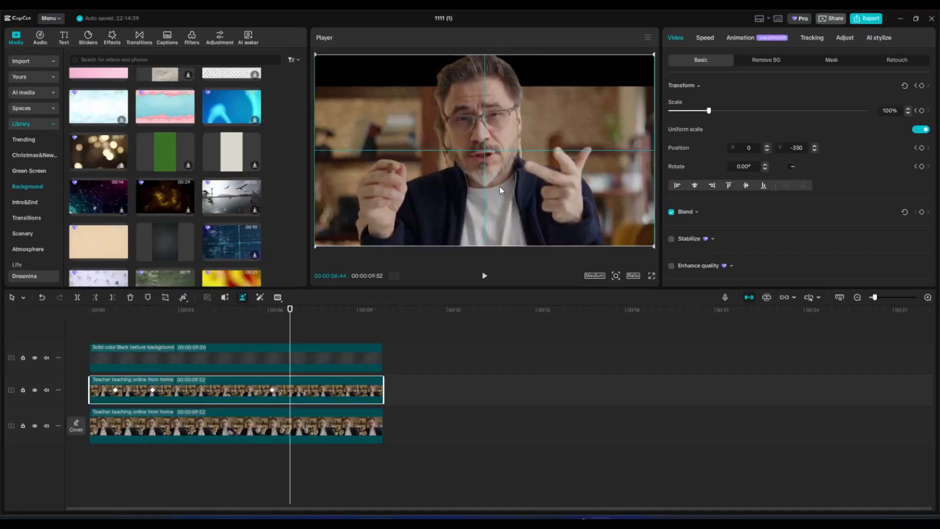
pyautogui.click(287, 425)
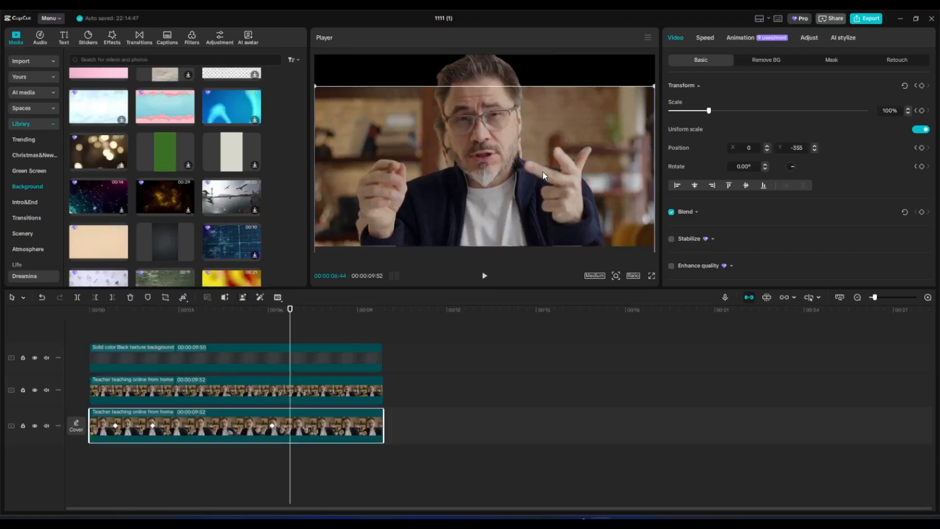
pyautogui.moveTo(536, 227); pyautogui.dragTo(535, 196)
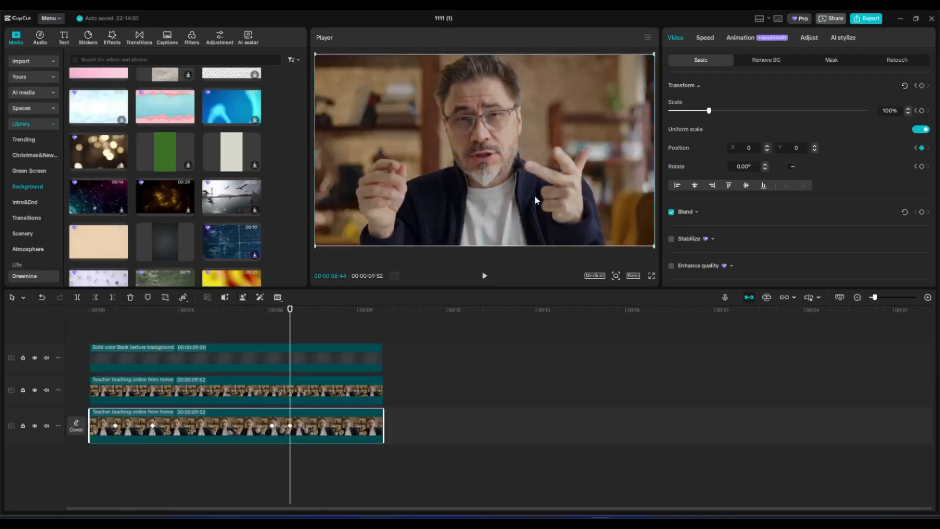
# Step: Play the timeline from about 00:00:05:36 to check the background's slide-out, and scrub back to about 00:00:03:34
pyautogui.click(250, 396)
pyautogui.moveTo(291, 329); pyautogui.dragTo(257, 333)
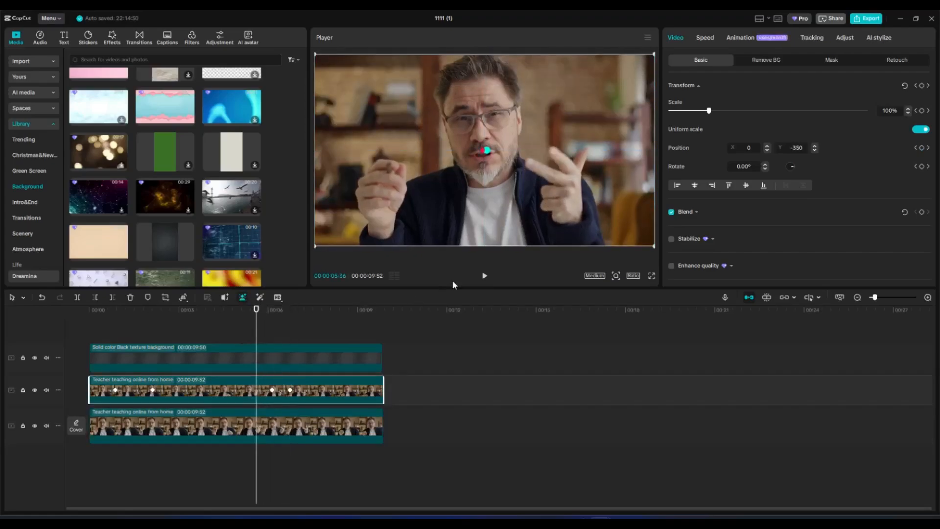
pyautogui.click(484, 275)
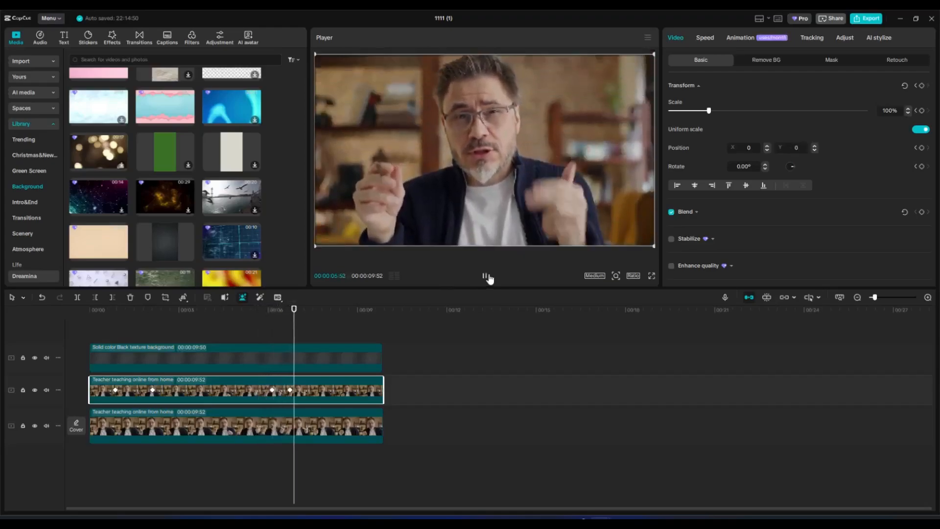
pyautogui.click(486, 276)
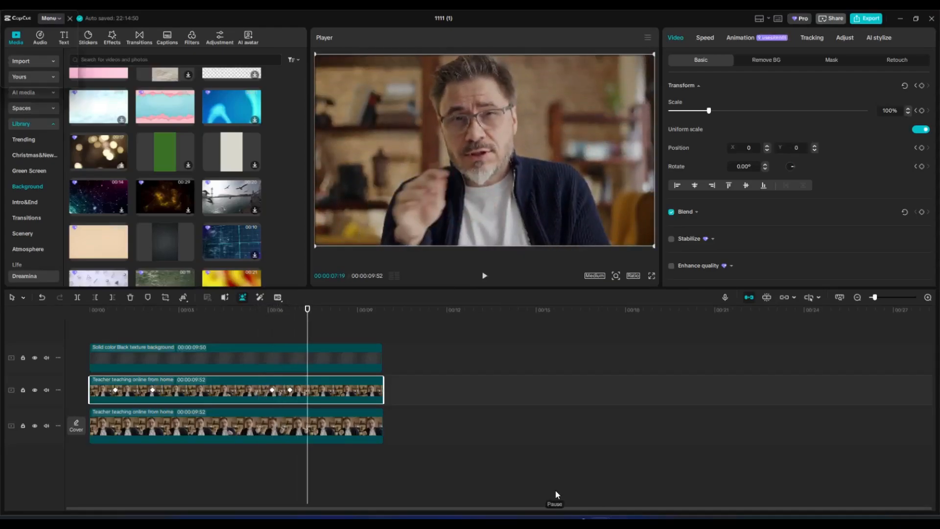
pyautogui.click(308, 321)
pyautogui.moveTo(241, 332); pyautogui.dragTo(196, 333)
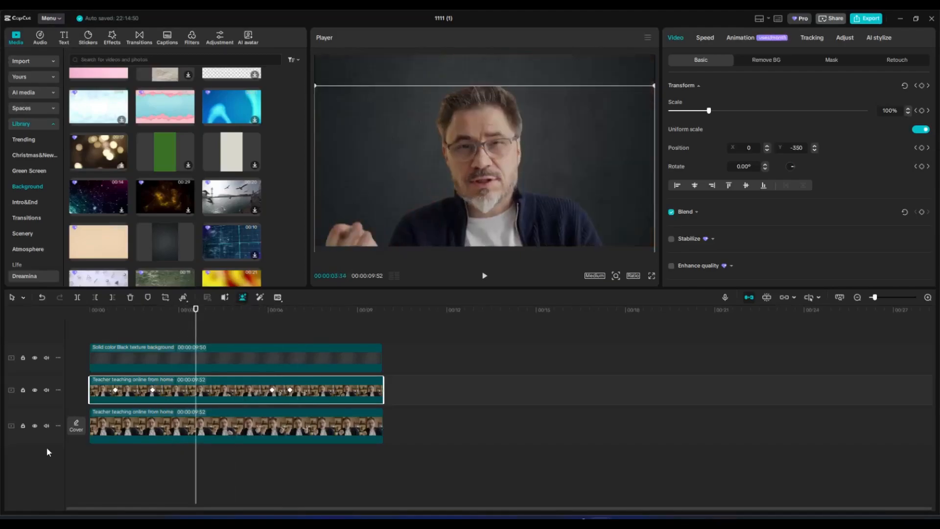
# Step: Add the trending text template "3 Simple Steps To Increase Engagement" and place its clip to start just before the background's second keyframe
pyautogui.click(98, 472)
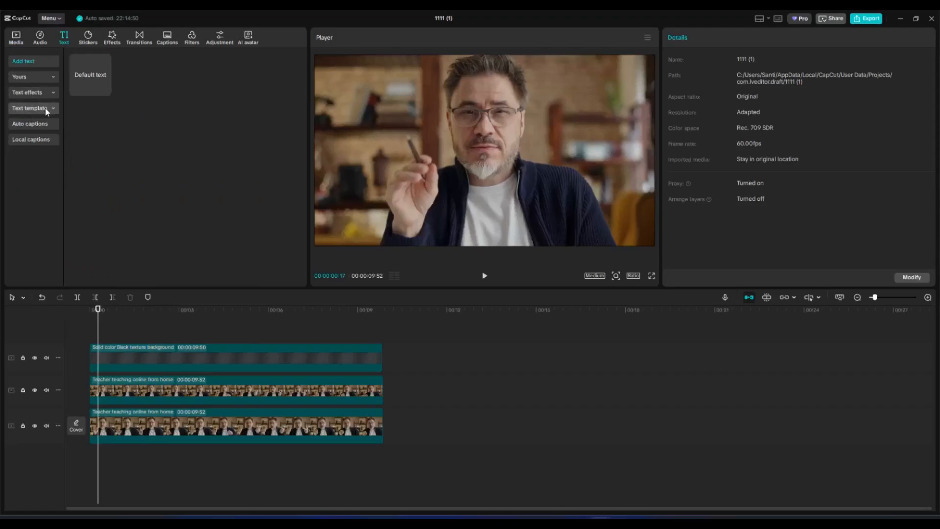
pyautogui.click(47, 108)
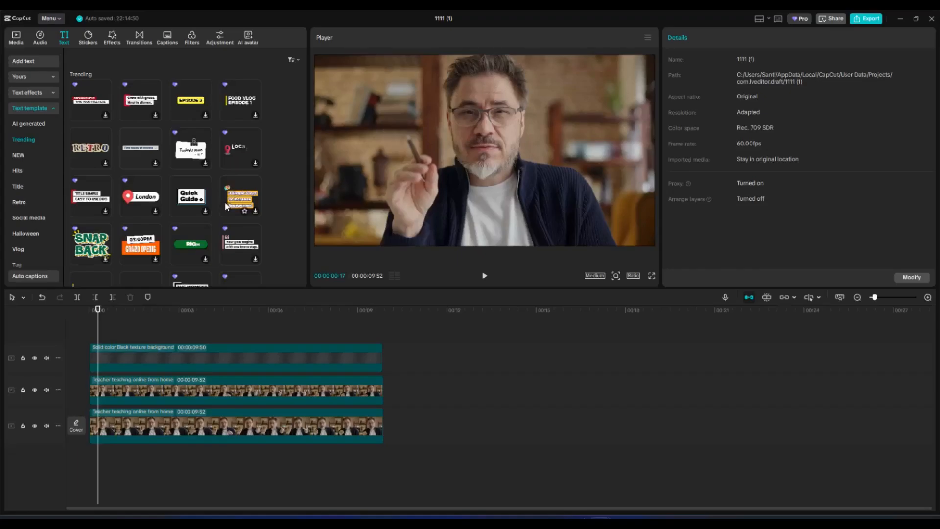
pyautogui.click(243, 200)
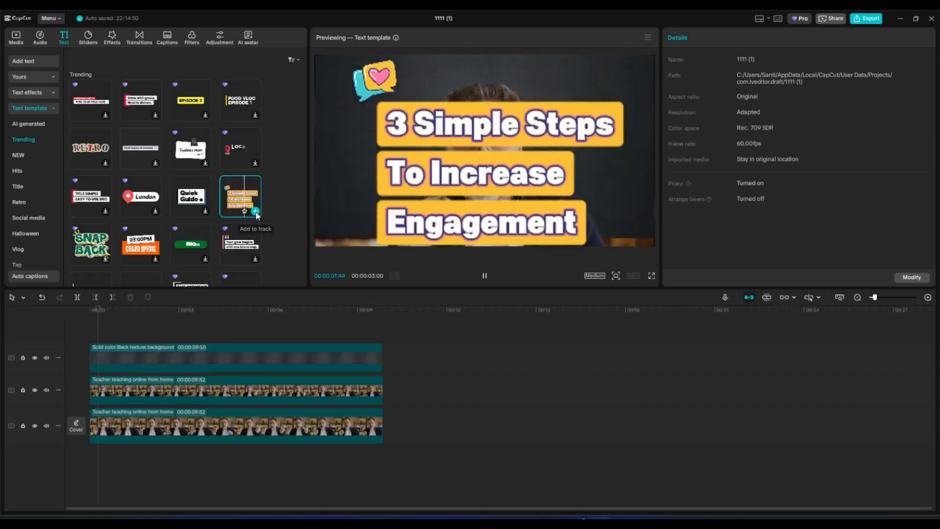
pyautogui.click(255, 211)
pyautogui.moveTo(133, 349); pyautogui.dragTo(180, 348)
# Step: Preview the text's timing and move its clip earlier, to start at the black background's first keyframe, about 00:00:00:53
pyautogui.moveTo(98, 312); pyautogui.dragTo(89, 311)
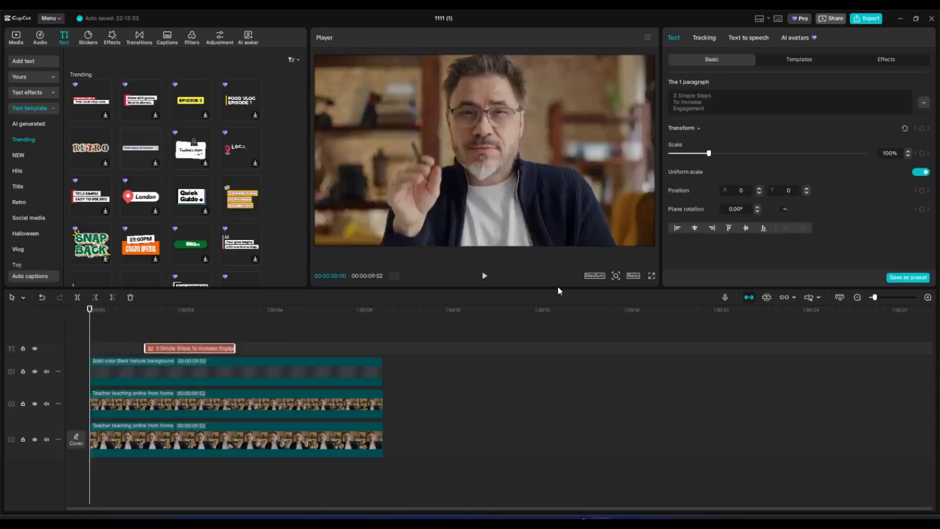
pyautogui.click(484, 277)
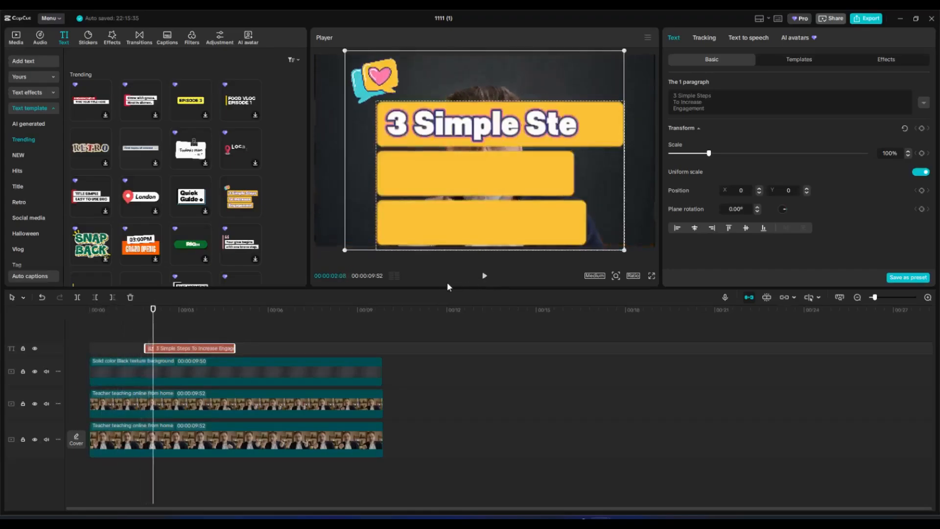
pyautogui.moveTo(216, 350); pyautogui.dragTo(116, 331)
pyautogui.click(154, 367)
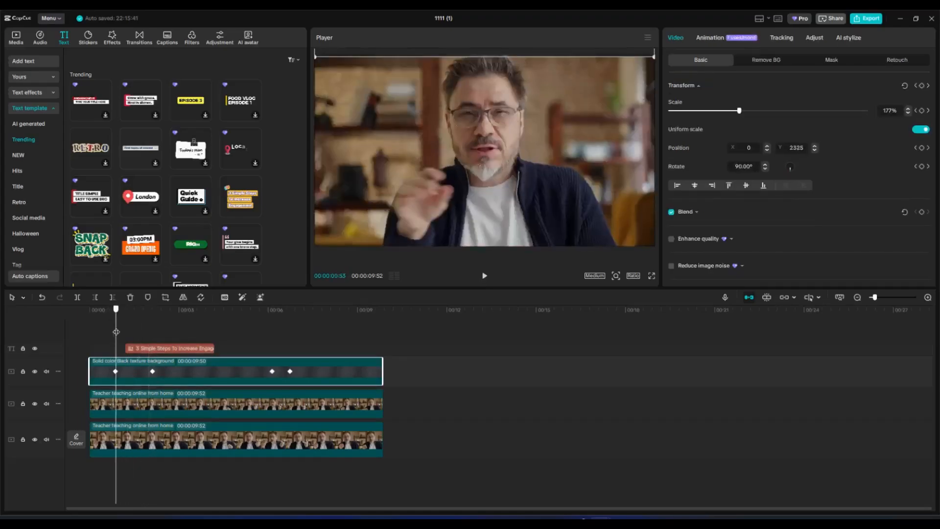
pyautogui.moveTo(161, 350); pyautogui.dragTo(153, 349)
pyautogui.moveTo(115, 321); pyautogui.dragTo(97, 351)
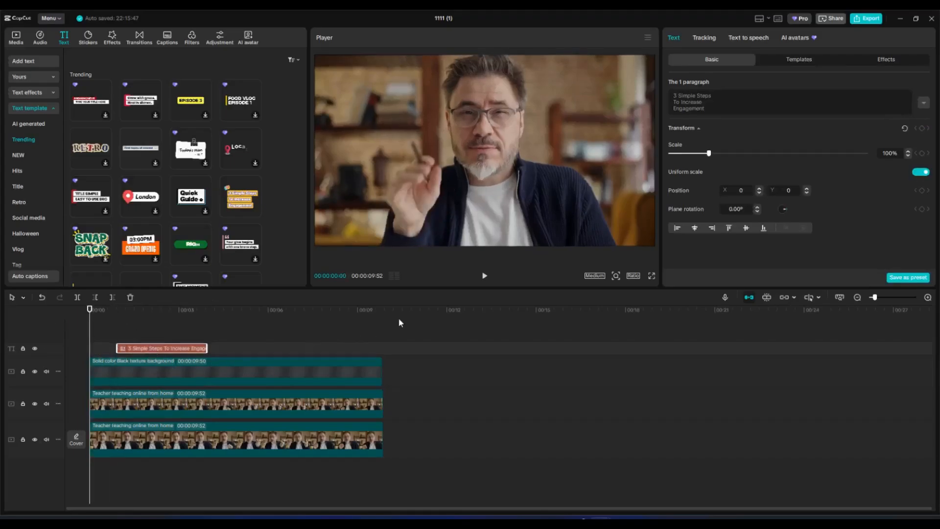
# Step: Scale the text template down to about 36% and place it beside the speaker's head in the frame's upper-left area, about X -1178, Y 617
pyautogui.click(487, 276)
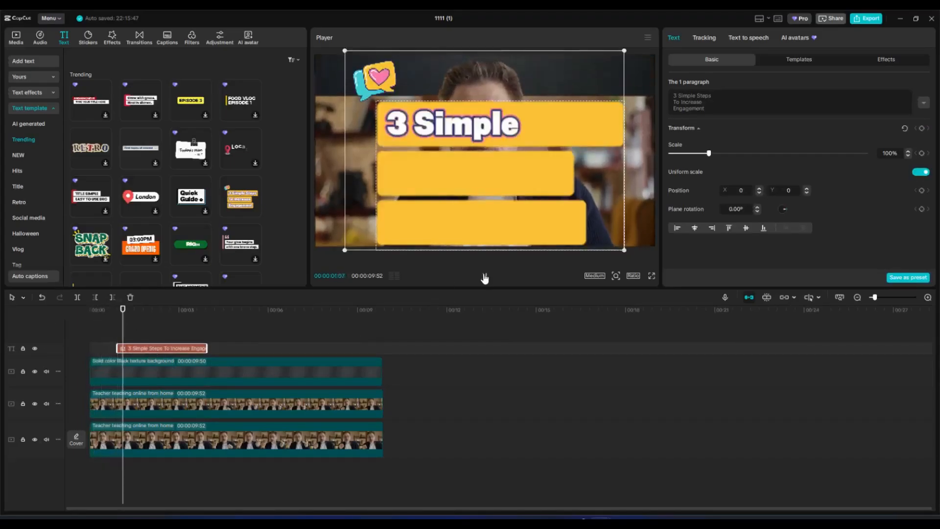
pyautogui.click(484, 277)
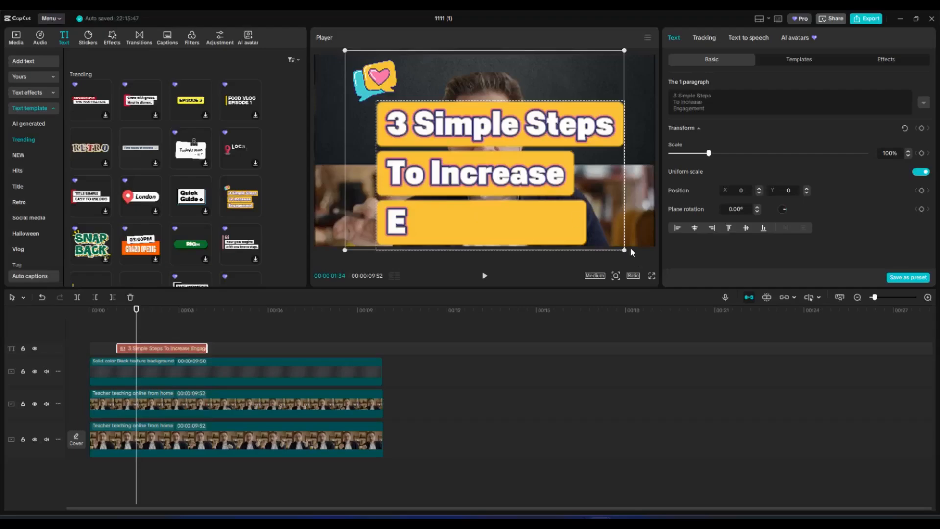
pyautogui.moveTo(626, 248); pyautogui.dragTo(558, 202)
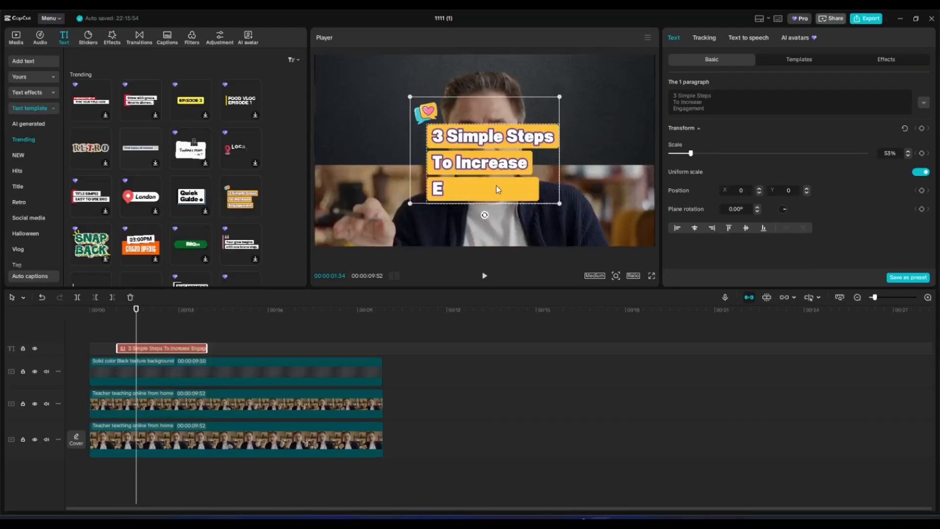
pyautogui.moveTo(497, 184); pyautogui.dragTo(408, 145)
pyautogui.moveTo(477, 160); pyautogui.dragTo(431, 131)
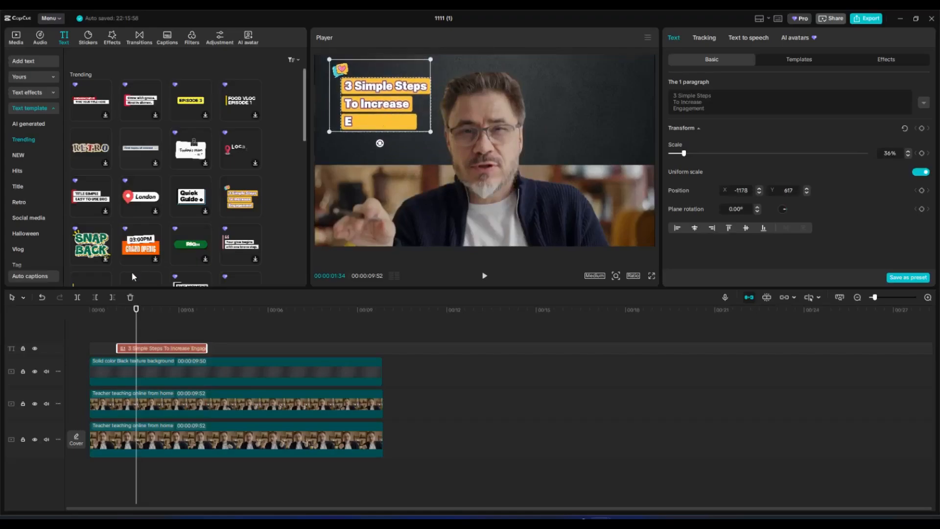
# Step: Delay the text clip slightly past the background's first keyframe and play from the start to check its timing
pyautogui.moveTo(136, 352); pyautogui.dragTo(140, 351)
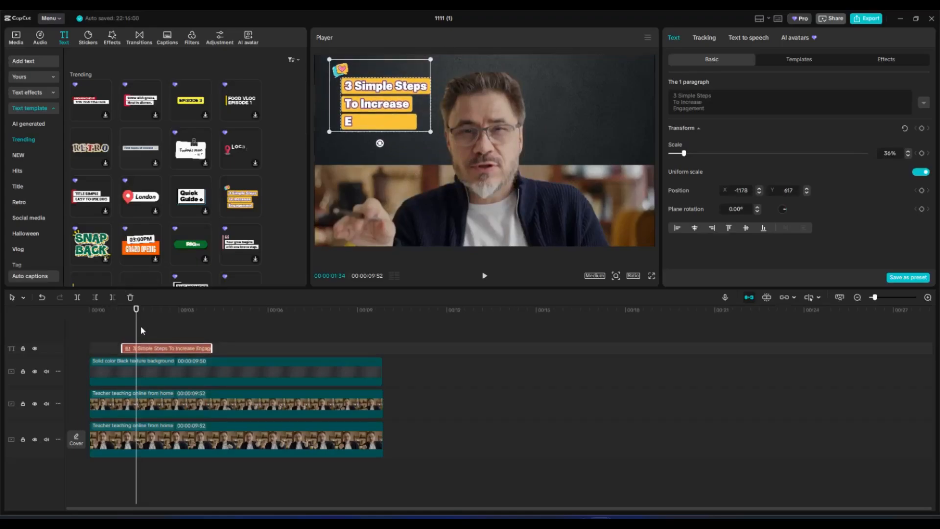
pyautogui.moveTo(137, 316); pyautogui.dragTo(65, 330)
pyautogui.click(484, 276)
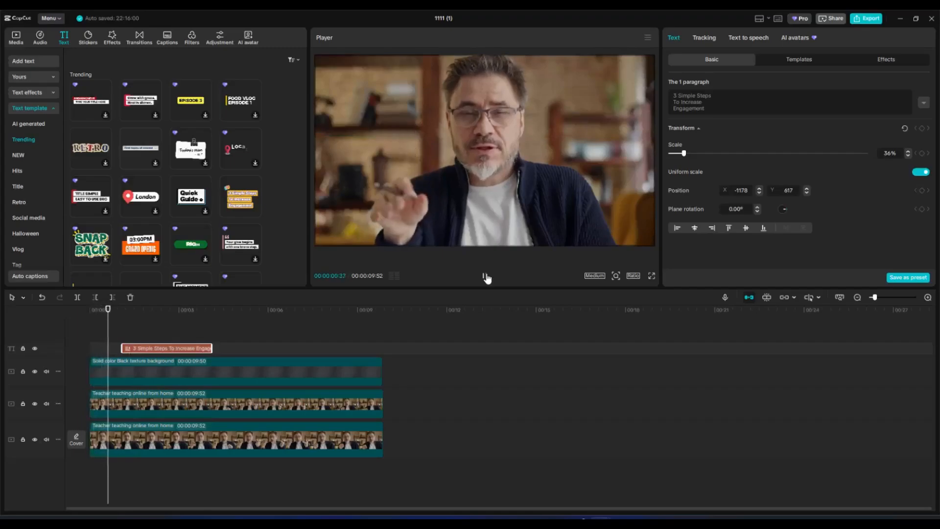
pyautogui.click(484, 276)
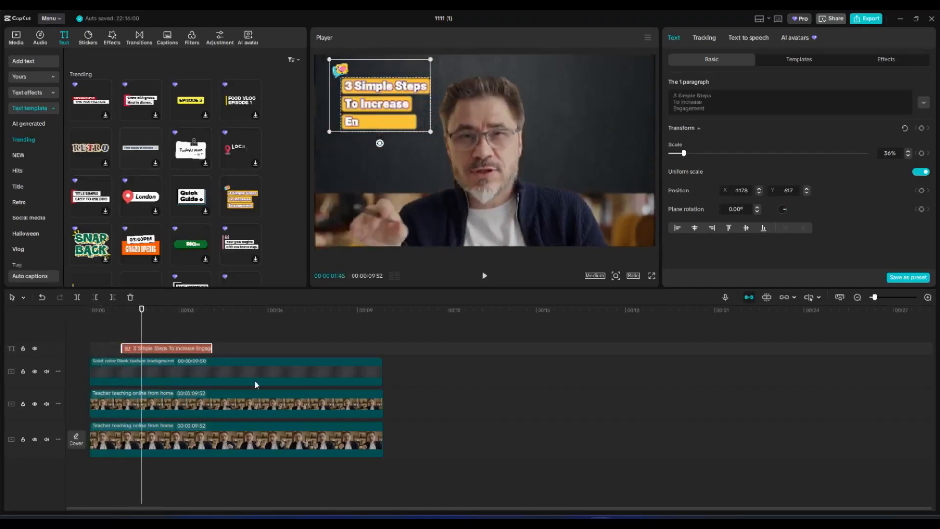
# Step: Shift the text clip a little further right on the timeline and replay from the start to check it against the descending background
pyautogui.click(174, 357)
pyautogui.moveTo(180, 350); pyautogui.dragTo(52, 334)
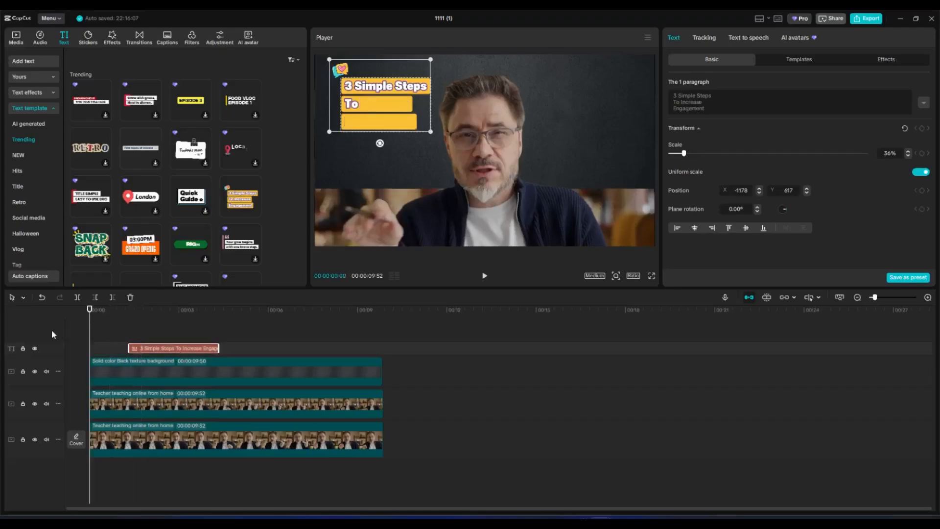
pyautogui.click(482, 277)
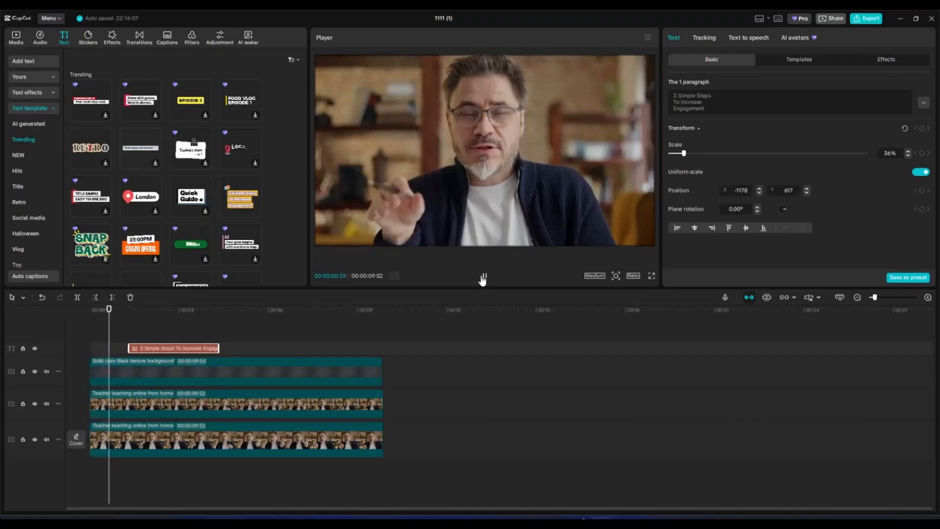
pyautogui.click(460, 322)
pyautogui.moveTo(387, 310); pyautogui.dragTo(31, 334)
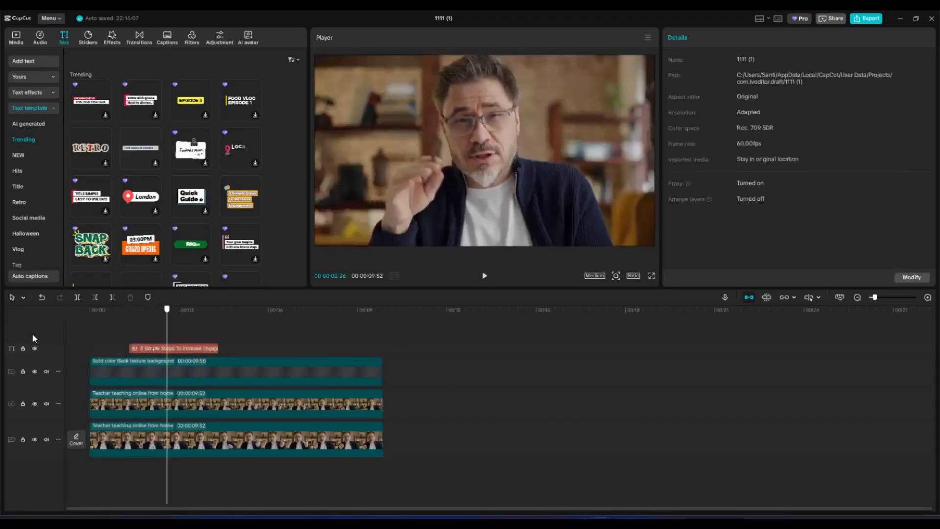
pyautogui.click(485, 276)
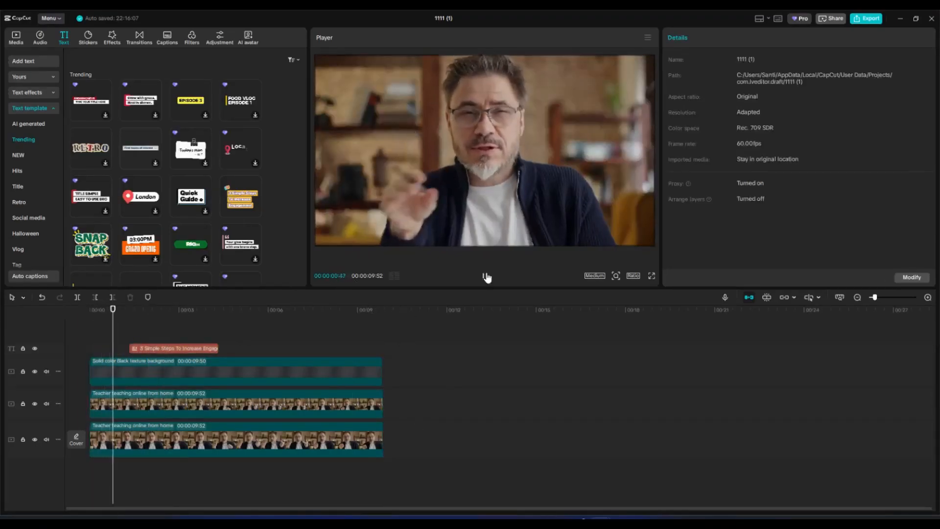